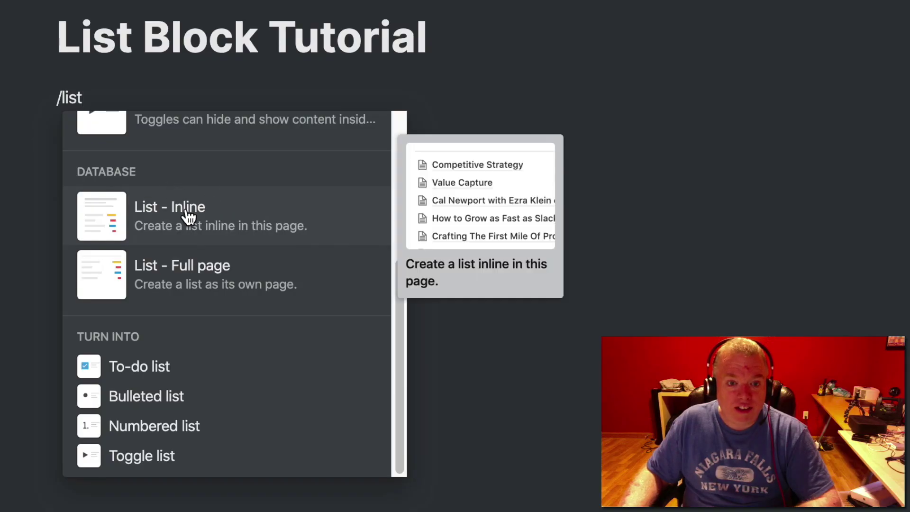
- Insert an inline list and order its properties with Created first and Tags last
left_click(206, 221)
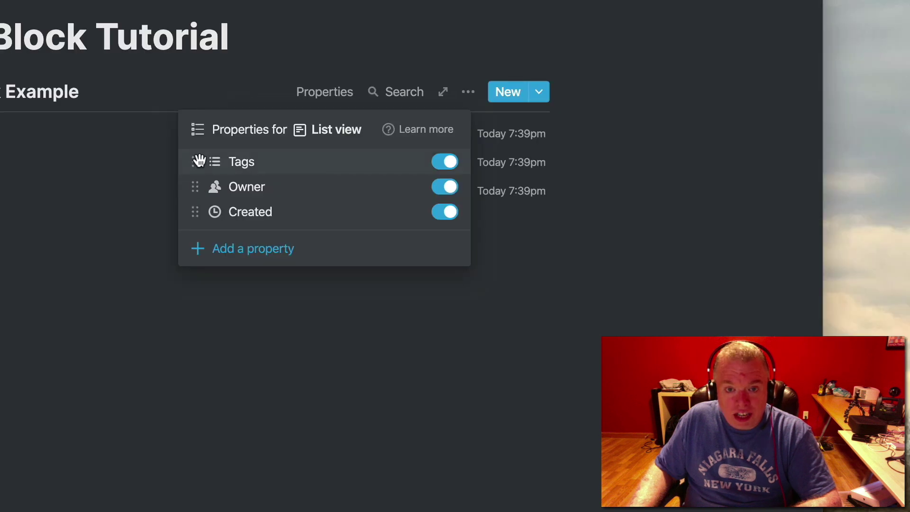
left_click_drag(199, 161, 196, 211)
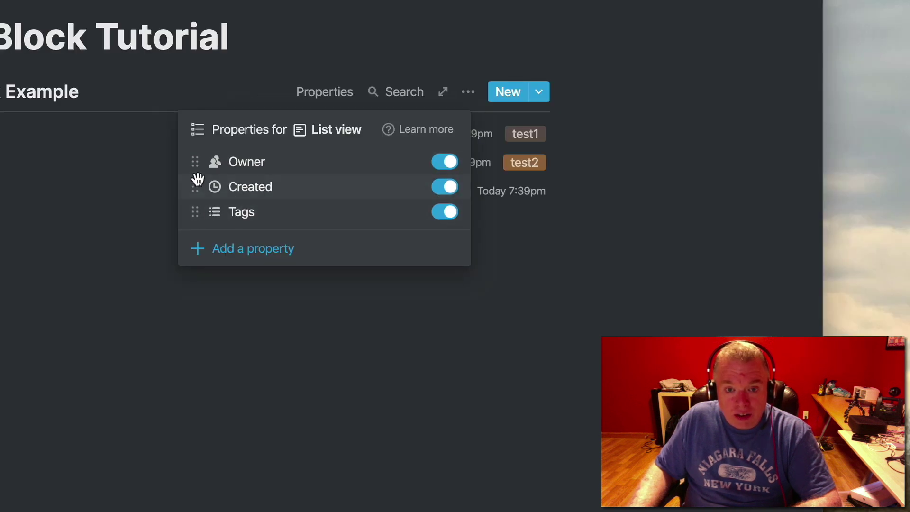
left_click_drag(198, 179, 194, 162)
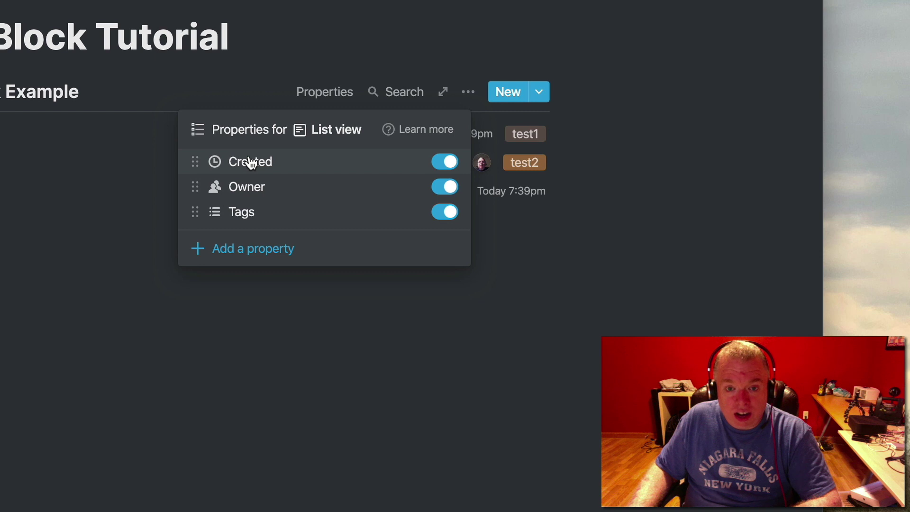
left_click(829, 302)
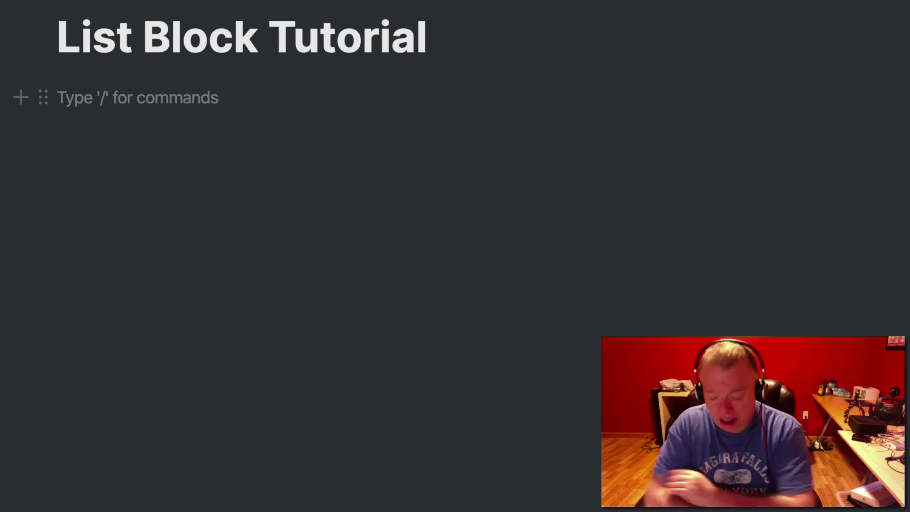
- Use /list to insert an inline list database with Page 1, Page 2 and Page 3
type("/")
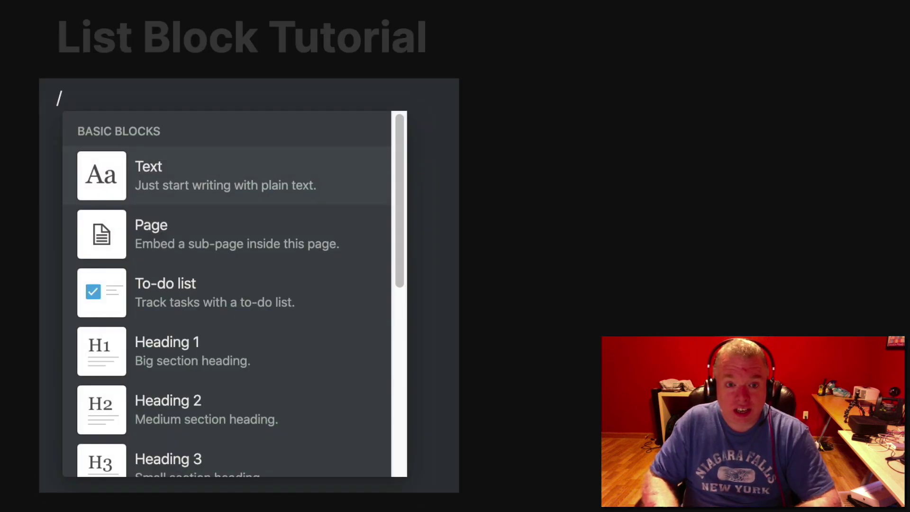
type("list")
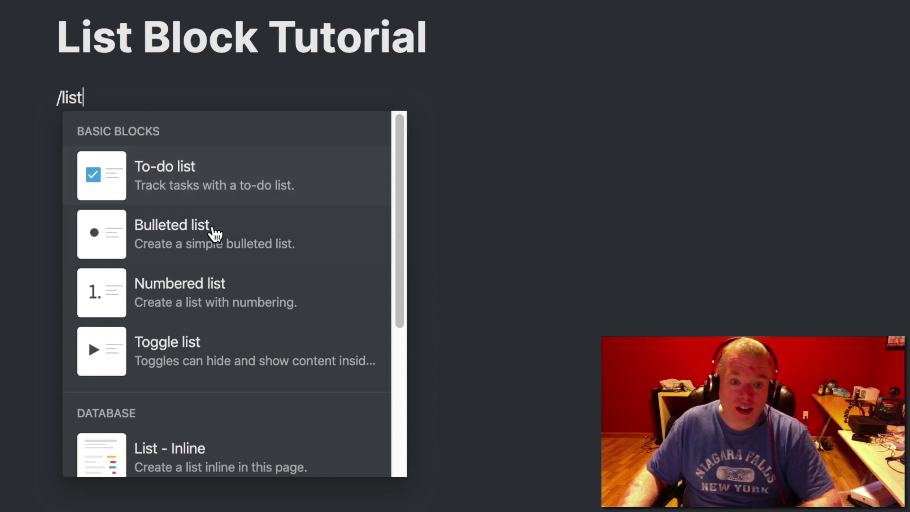
scroll(213, 231, "down", 3)
scroll(216, 233, "down", 2)
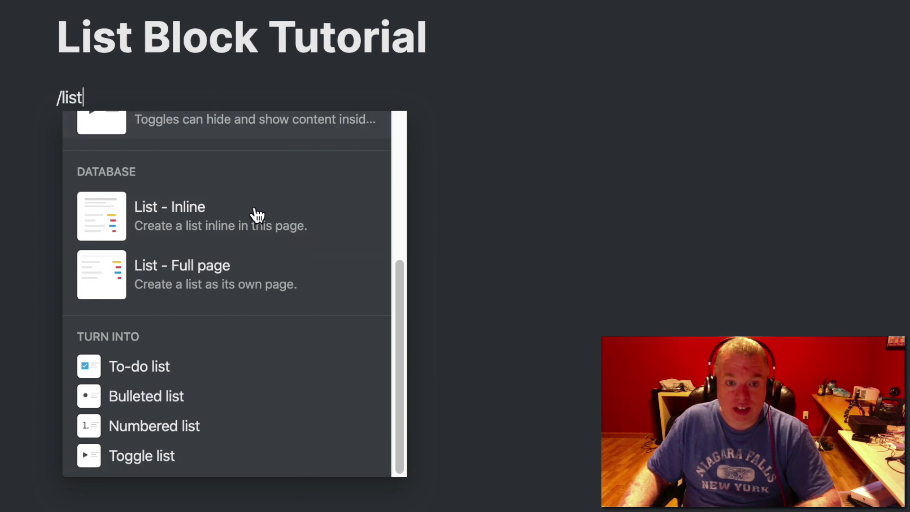
mouse_move(221, 216)
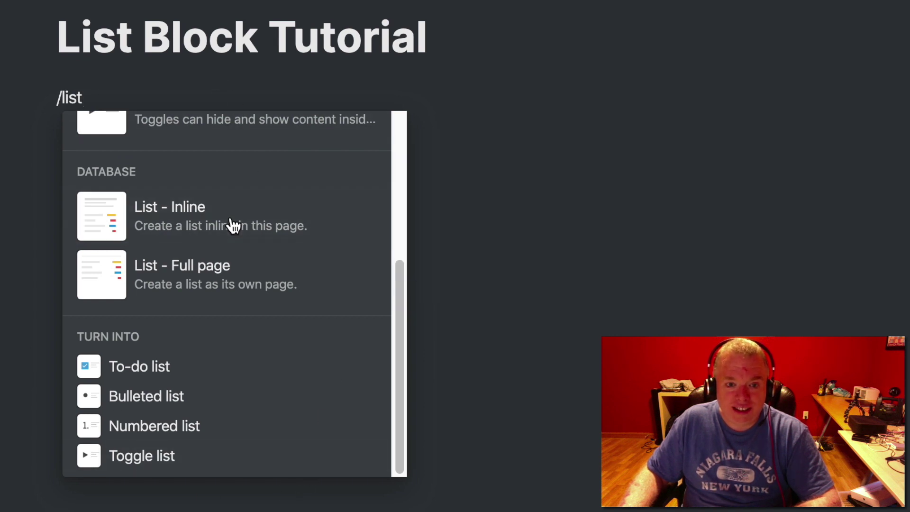
left_click(230, 226)
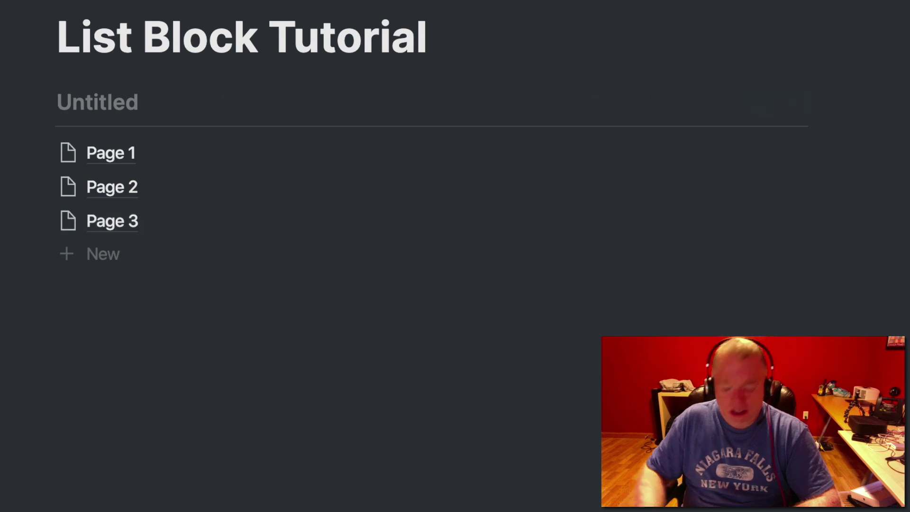
- Title the inline database 'List Block Example'
type("List Block Exa")
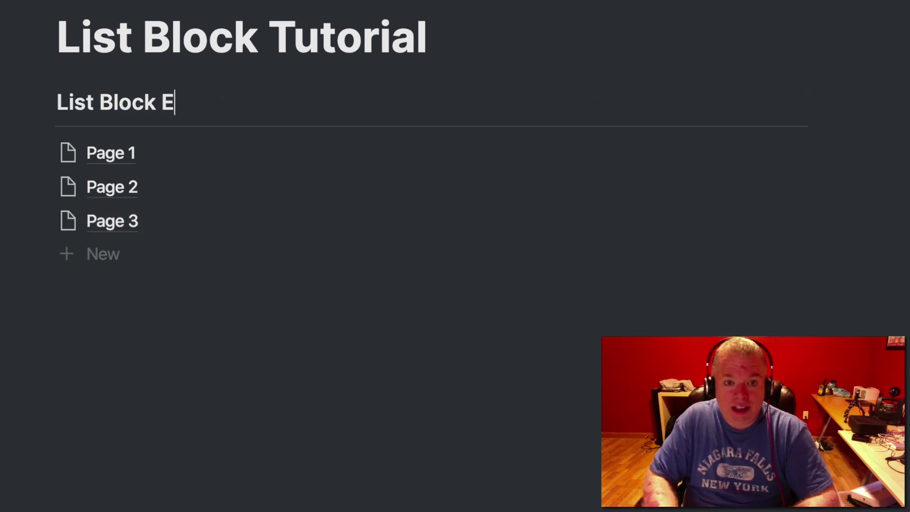
type("mple")
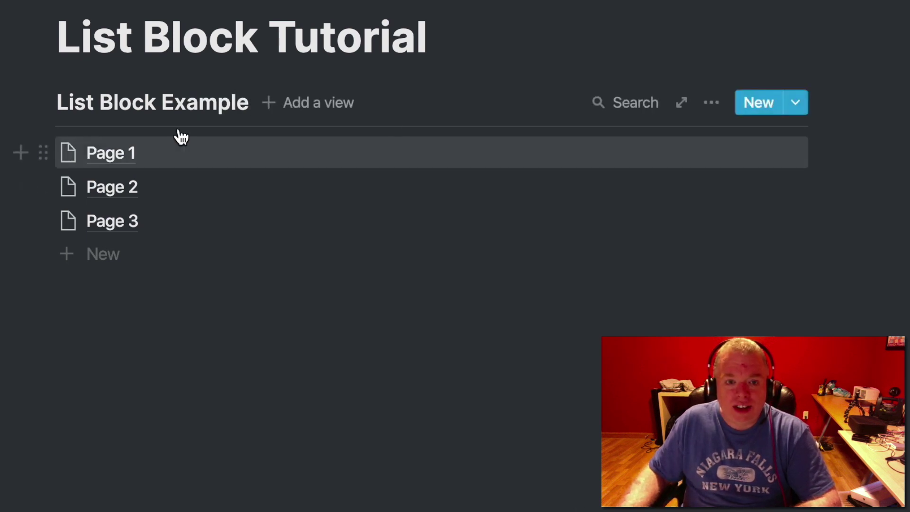
mouse_move(115, 103)
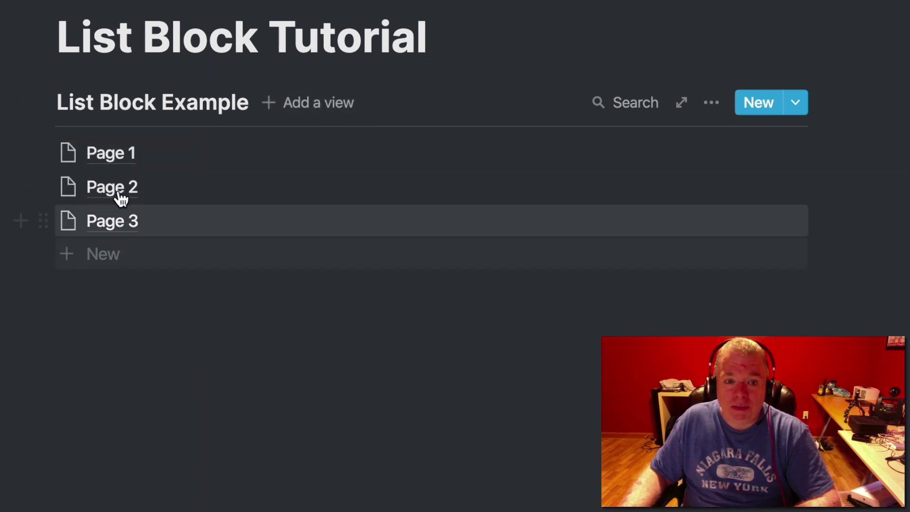
left_click(90, 154)
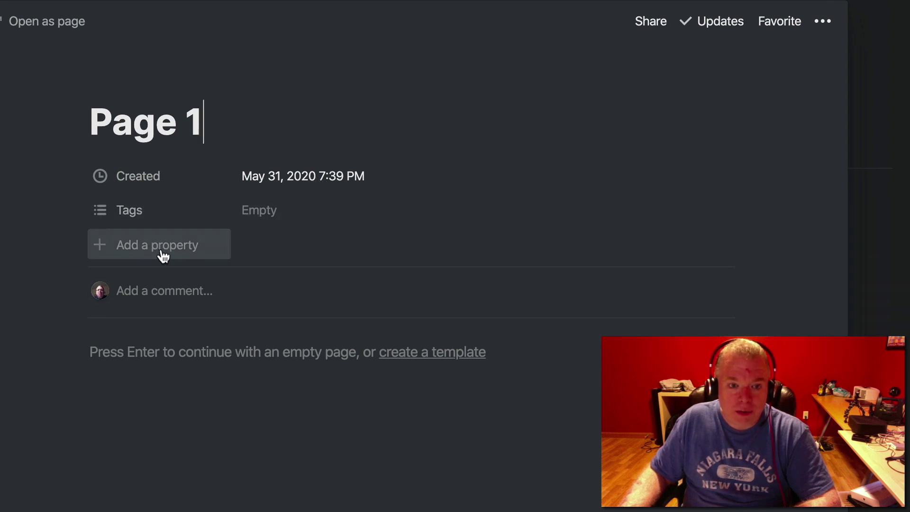
left_click(867, 268)
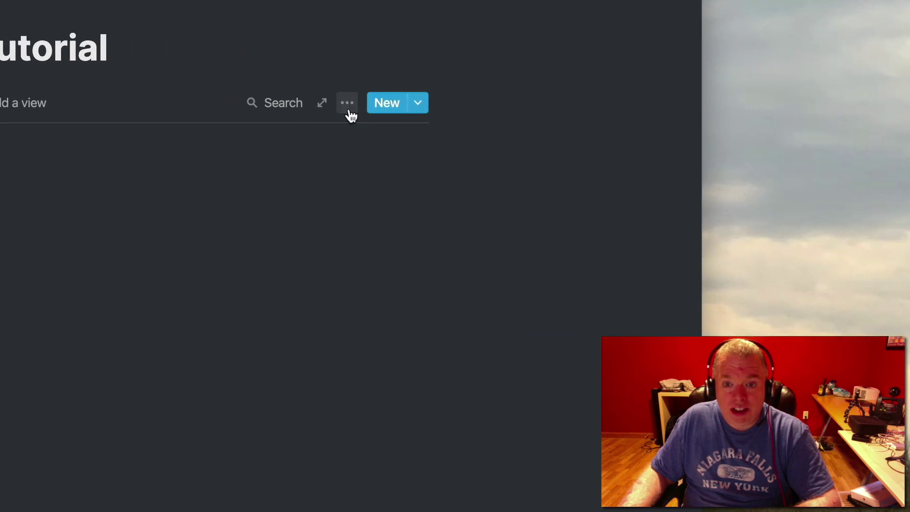
- Switch on the Created property so each page shows its creation time
left_click(347, 104)
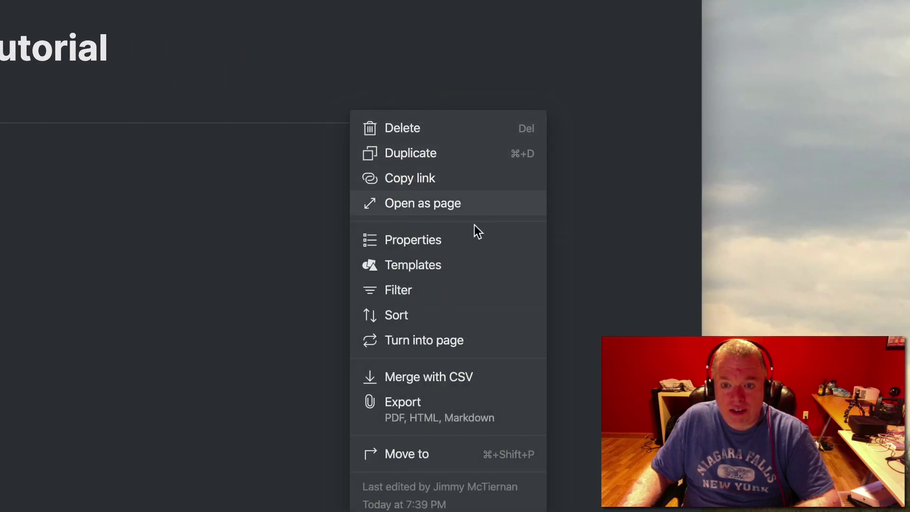
left_click(493, 240)
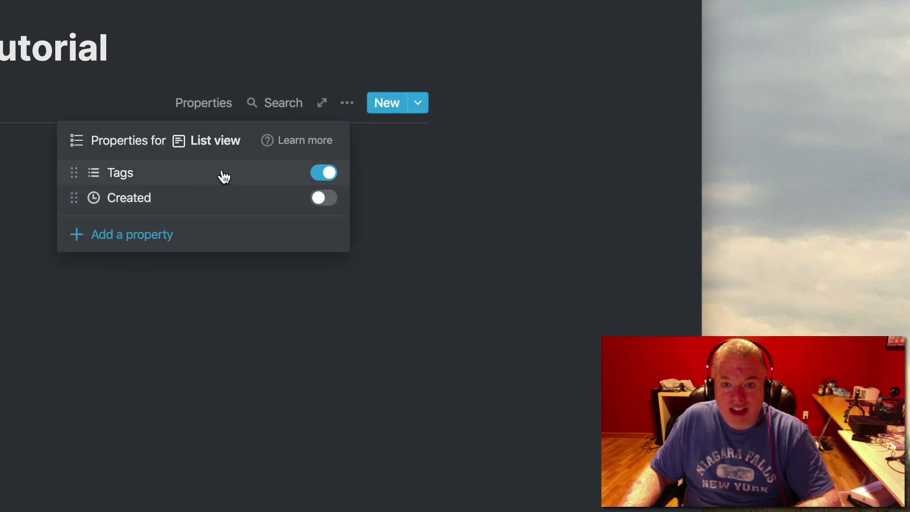
left_click(323, 201)
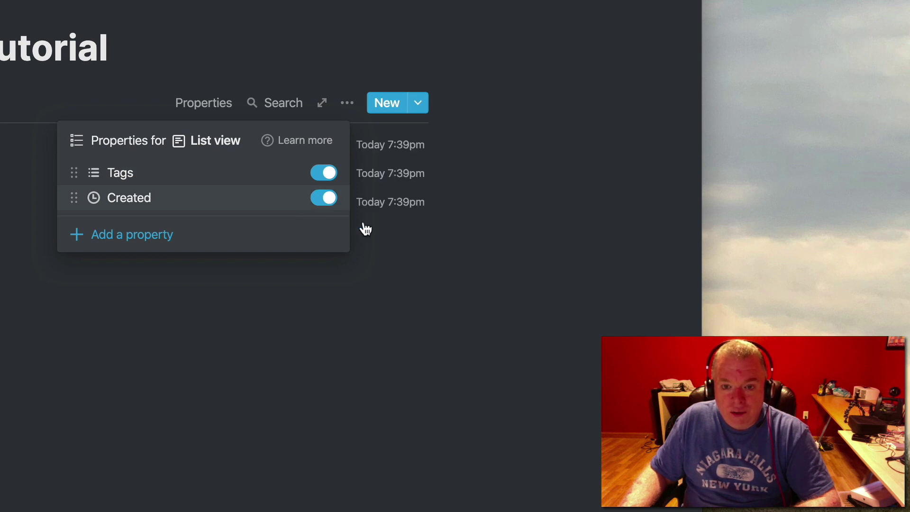
left_click(389, 304)
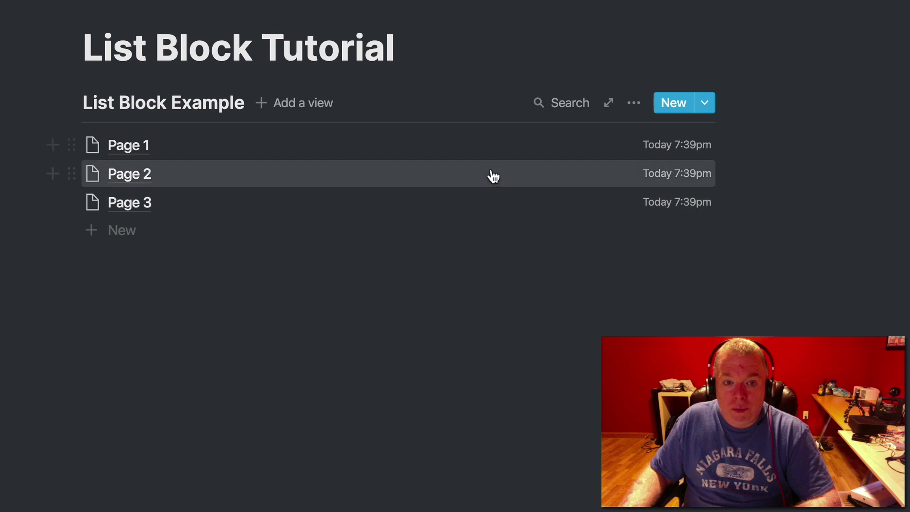
- Create a 'test1' tag and apply it to Page 1
left_click(137, 147)
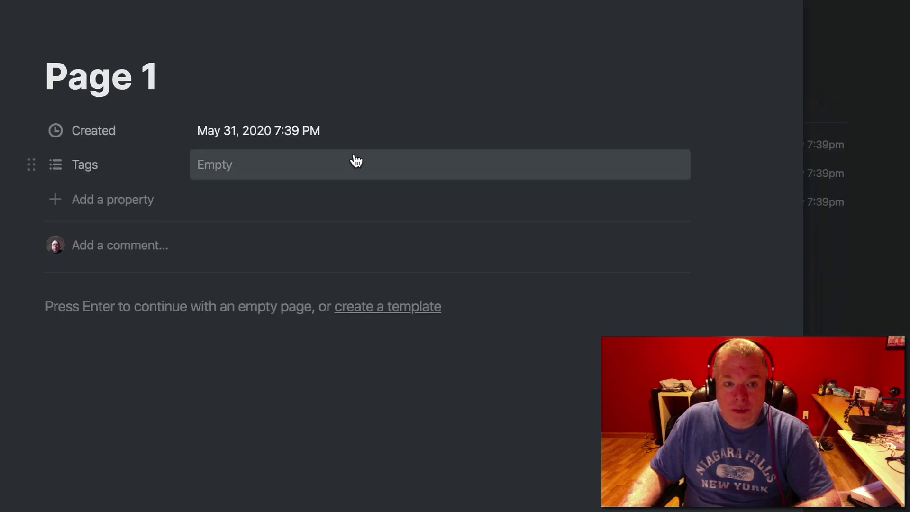
left_click(268, 169)
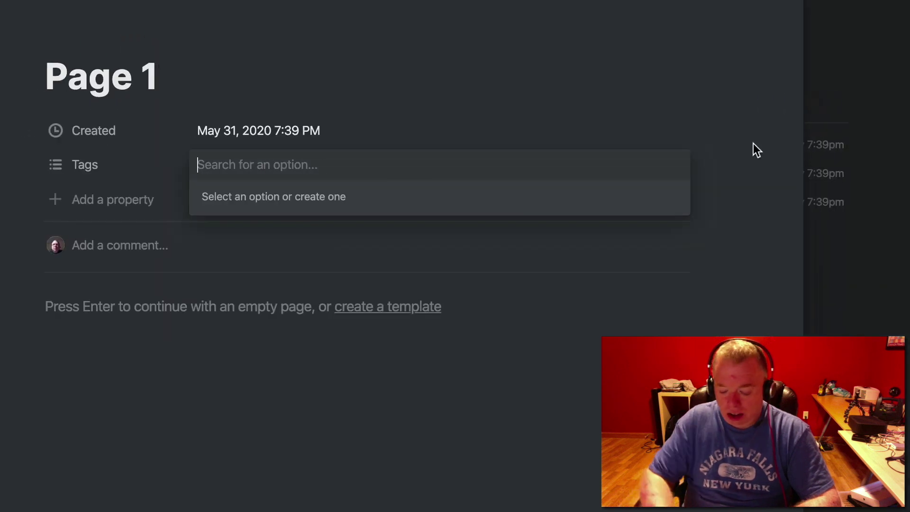
type("test")
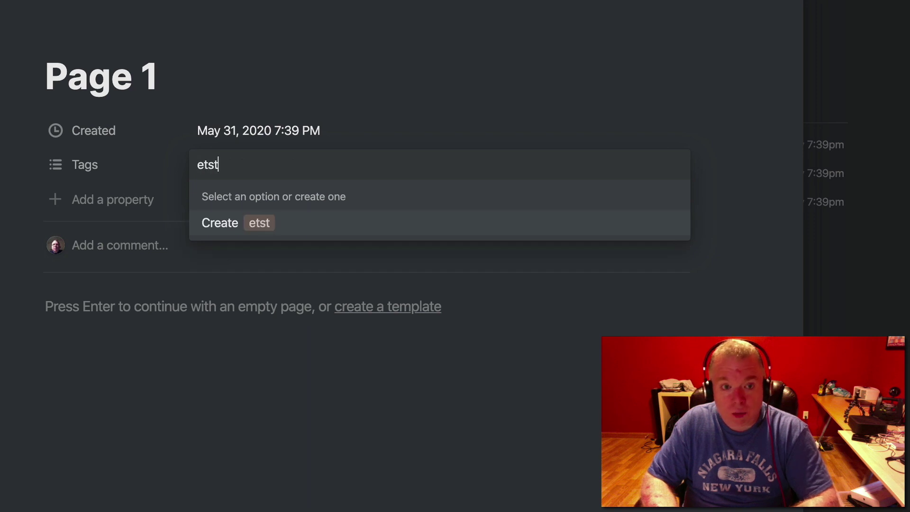
key("BackSpace")
key("BackSpace")
key("BackSpace")
type("est")
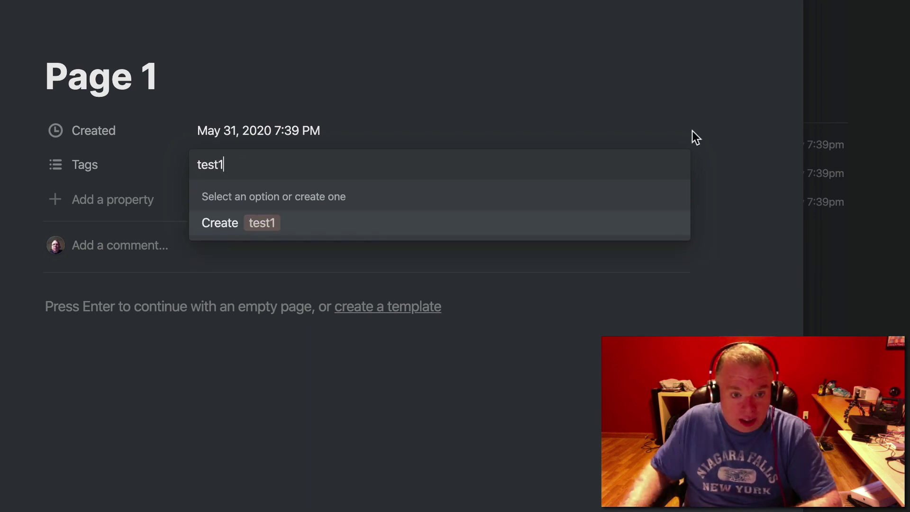
left_click(254, 231)
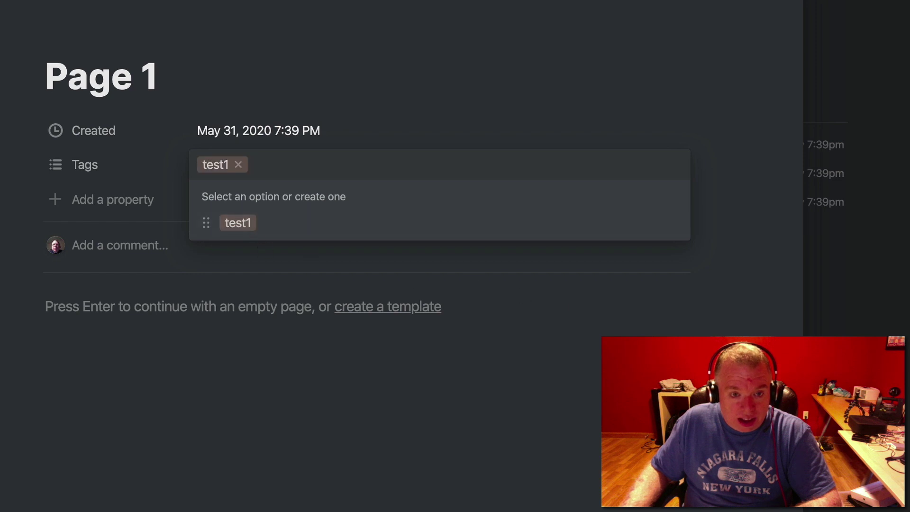
key("Escape")
key("Escape")
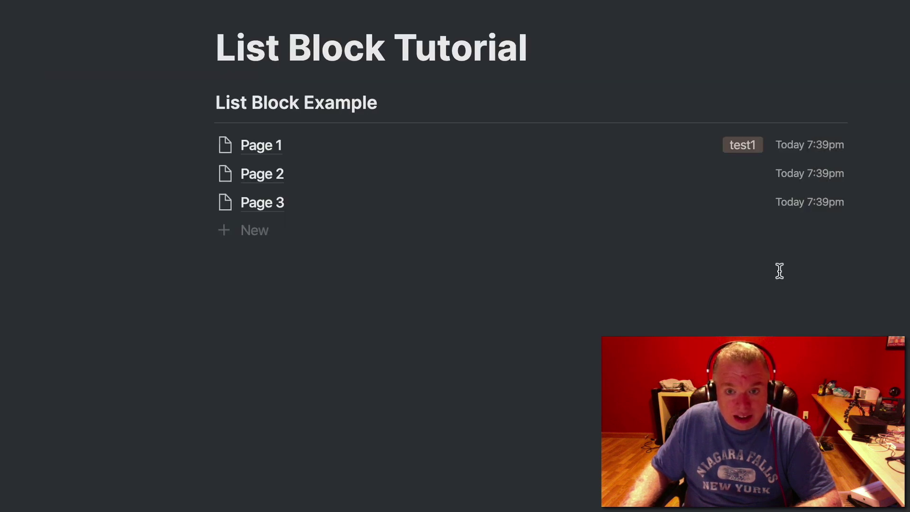
left_click(750, 145)
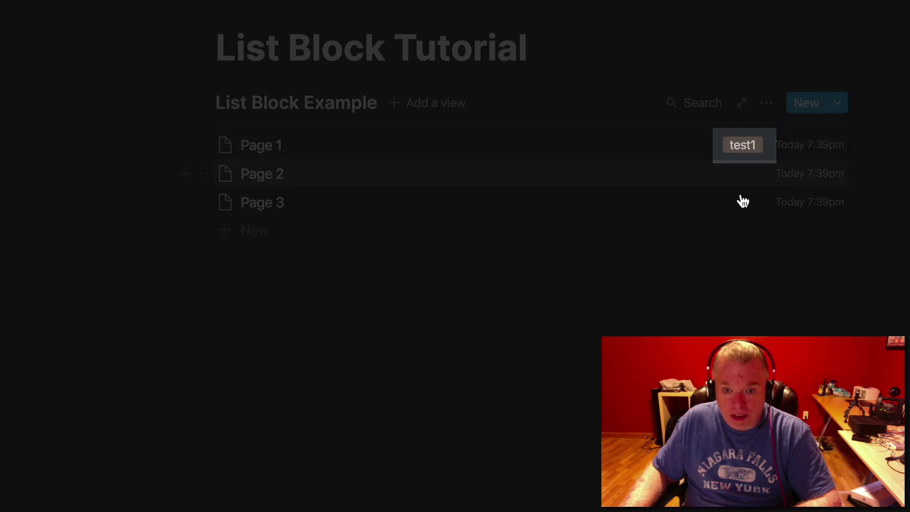
left_click(682, 204)
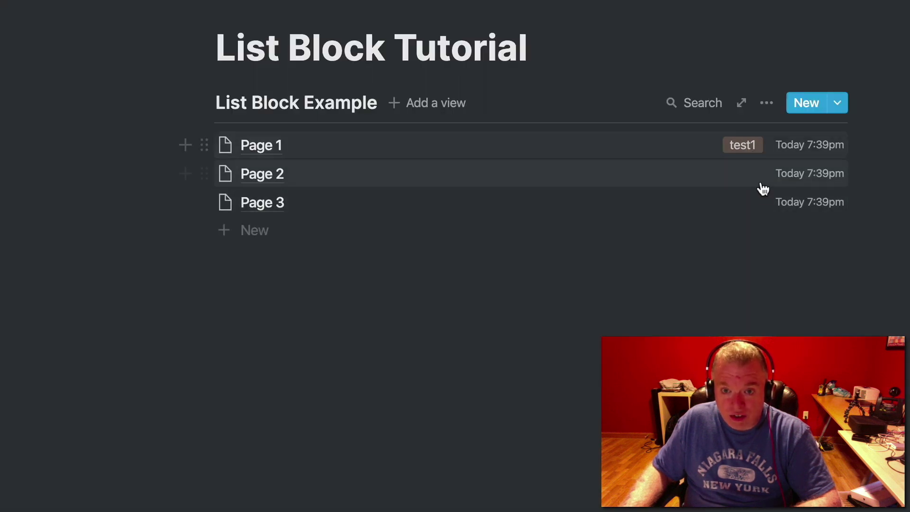
- Add a visible Person-type property named 'Owner' to the database
left_click(491, 103)
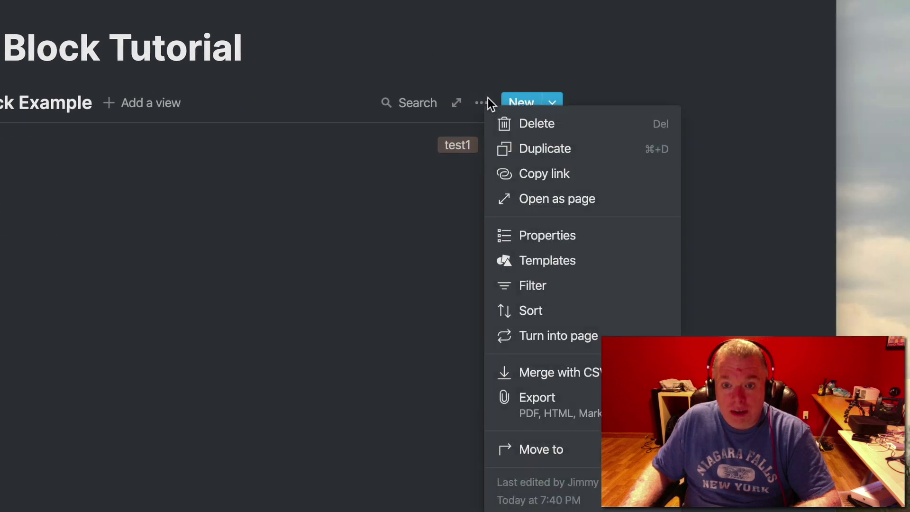
left_click(527, 236)
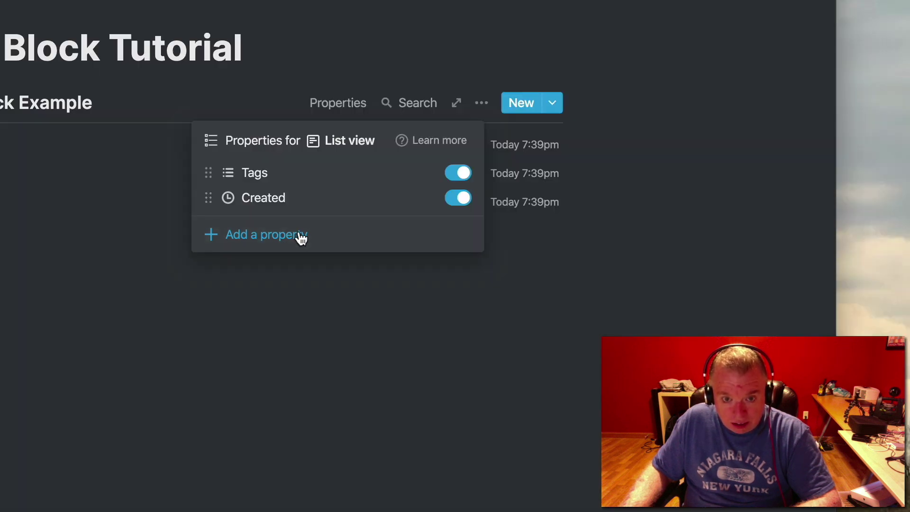
left_click(301, 237)
mouse_move(334, 320)
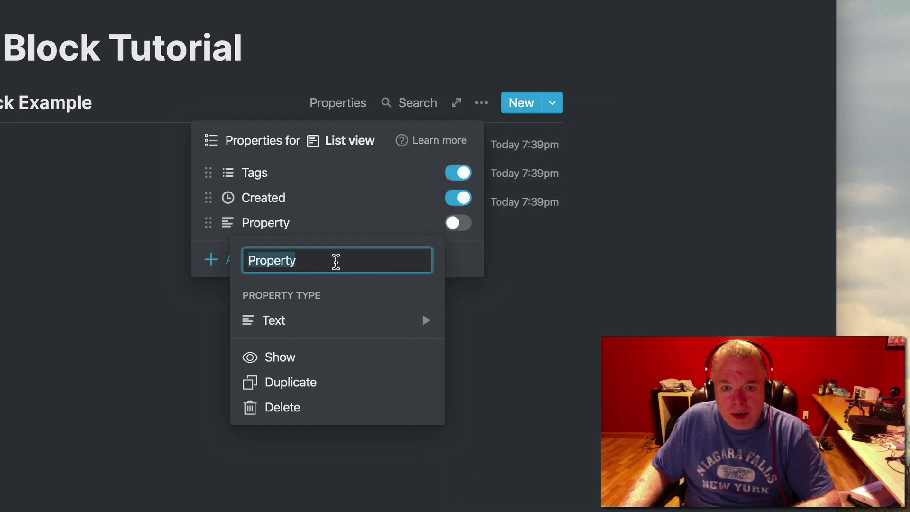
key("BackSpace")
type("Own")
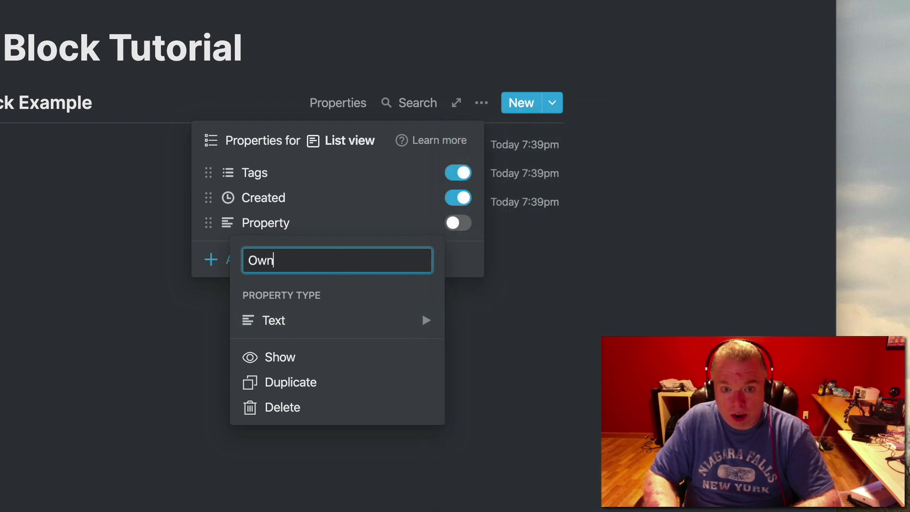
type("er")
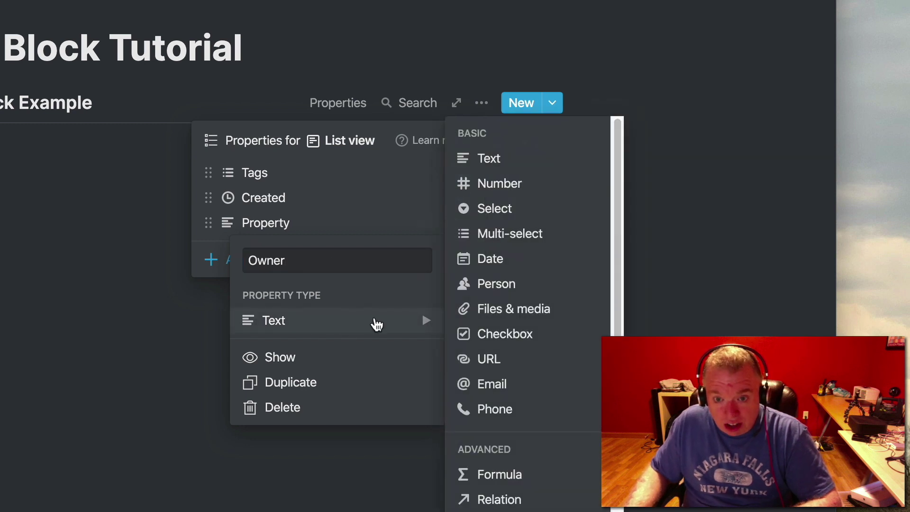
left_click(494, 285)
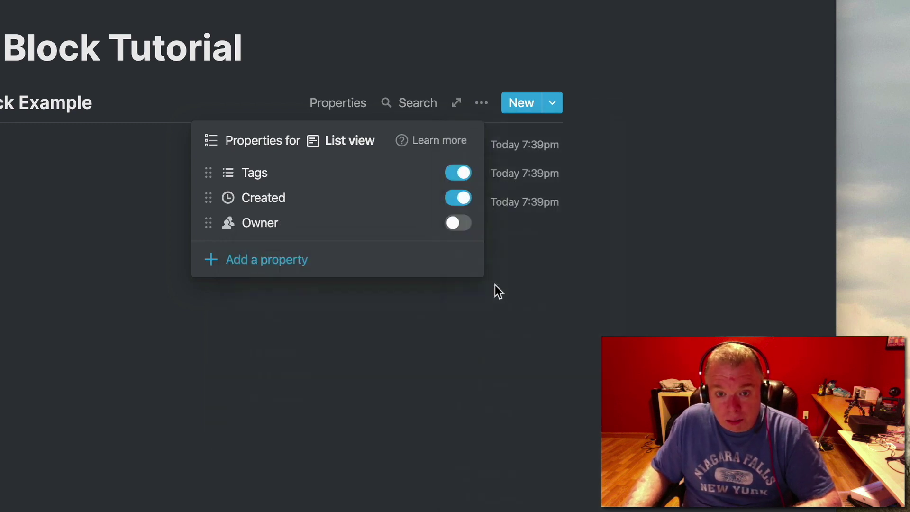
left_click(464, 231)
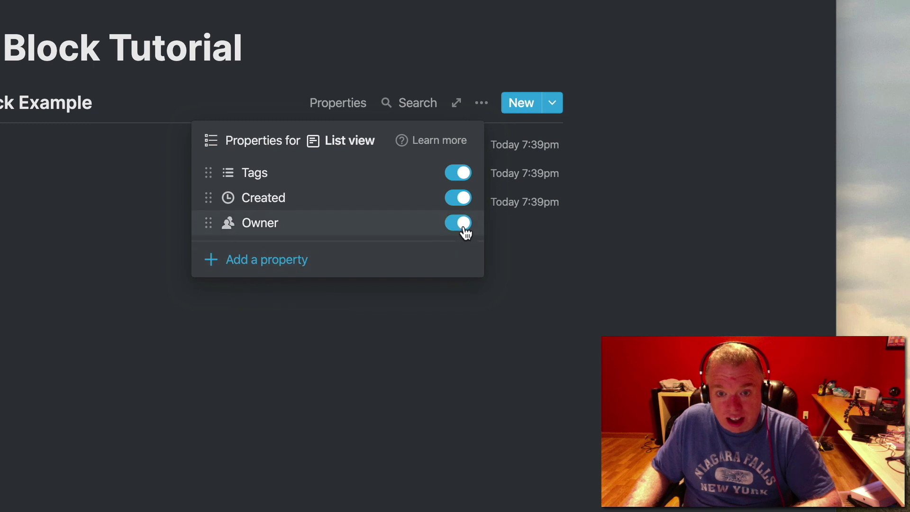
left_click(554, 306)
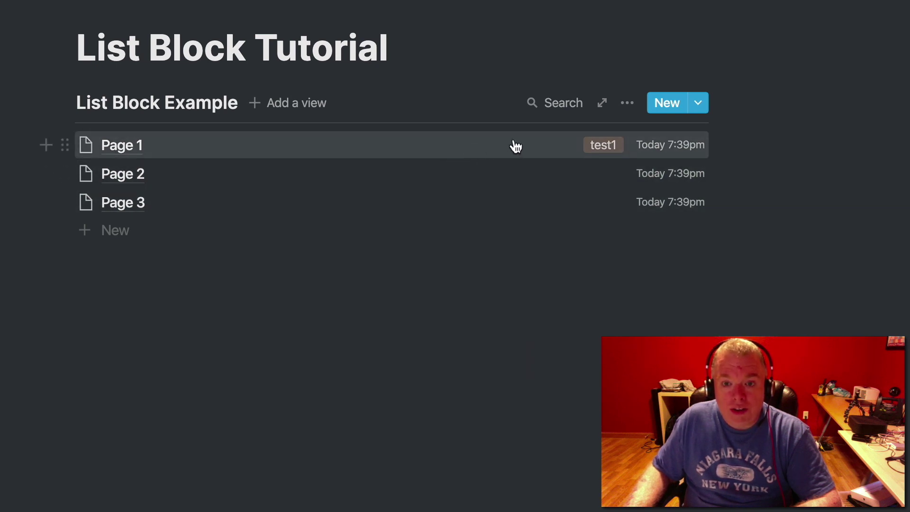
- Assign the listed person as Page 2's owner
left_click(122, 173)
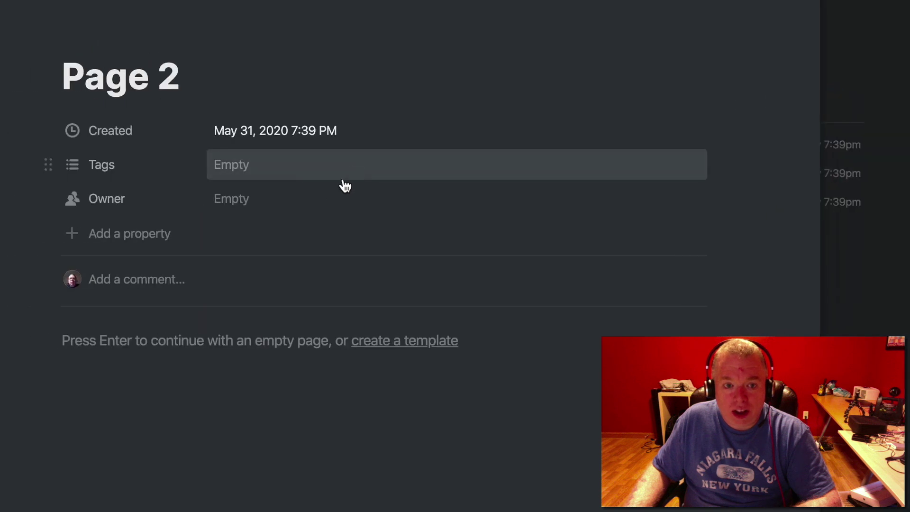
left_click(303, 199)
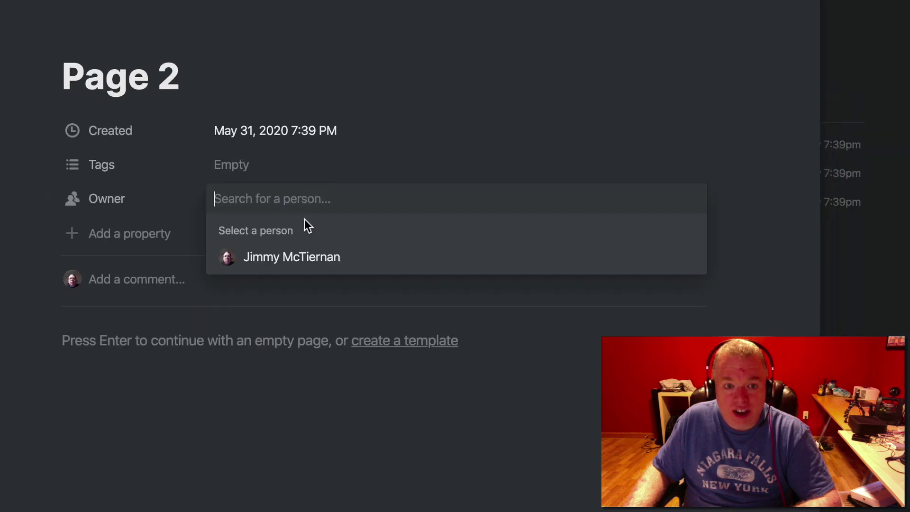
left_click(306, 258)
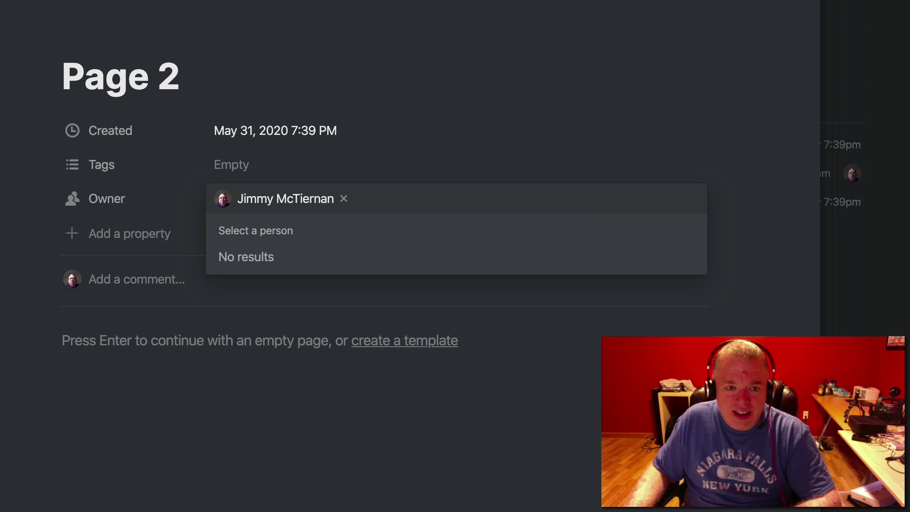
key("Escape")
- Create the tag 'test2' on Page 2 and return to the list
left_click(237, 165)
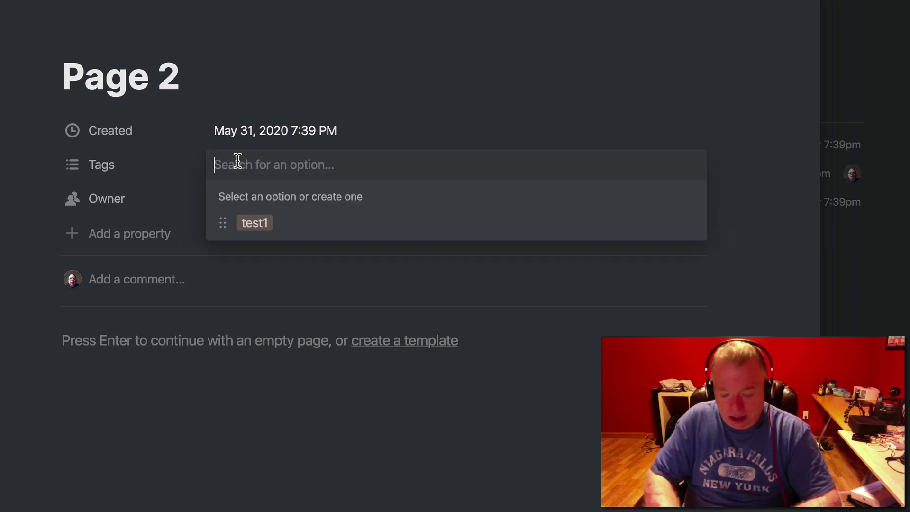
type("test2")
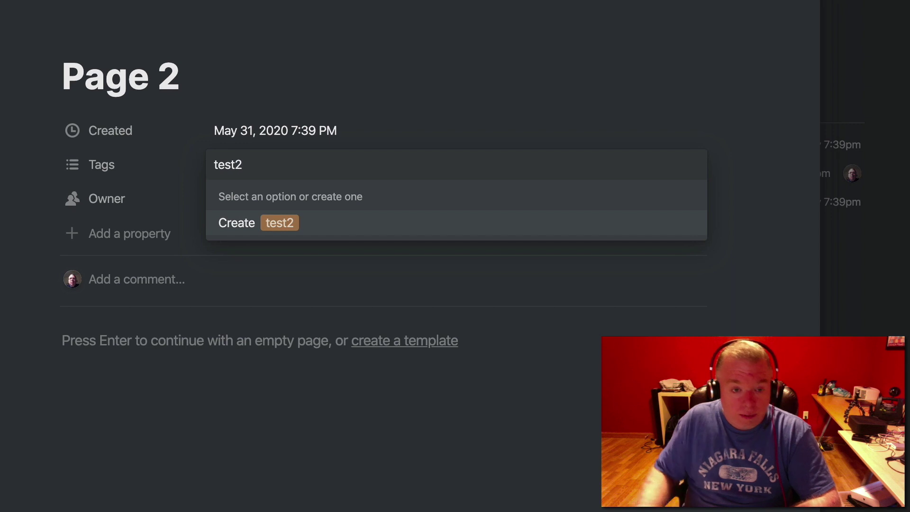
left_click(284, 226)
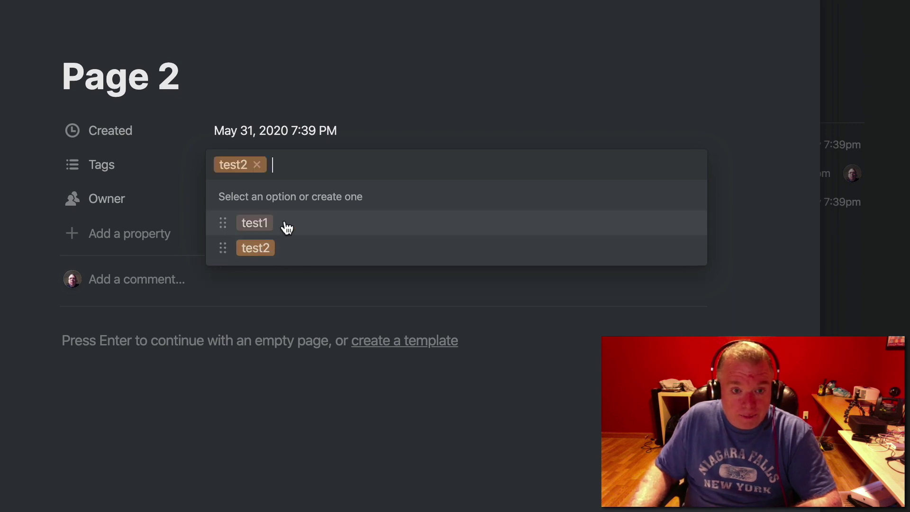
left_click(730, 328)
left_click(907, 353)
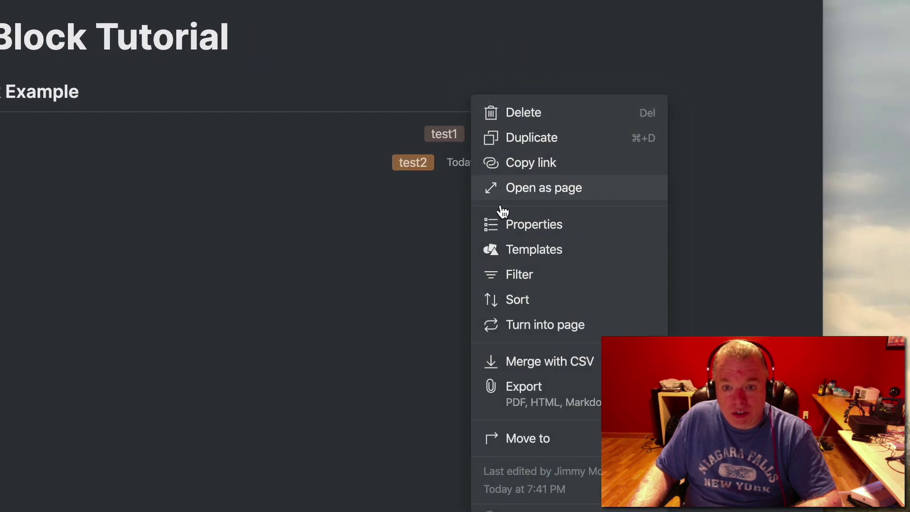
- Drag the list properties into the order Created, Owner, Tags
left_click(502, 221)
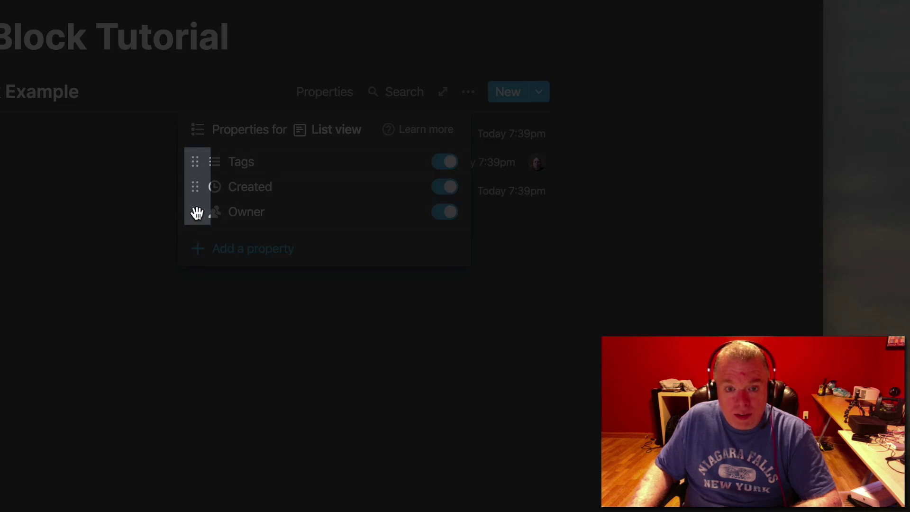
left_click_drag(197, 213, 198, 187)
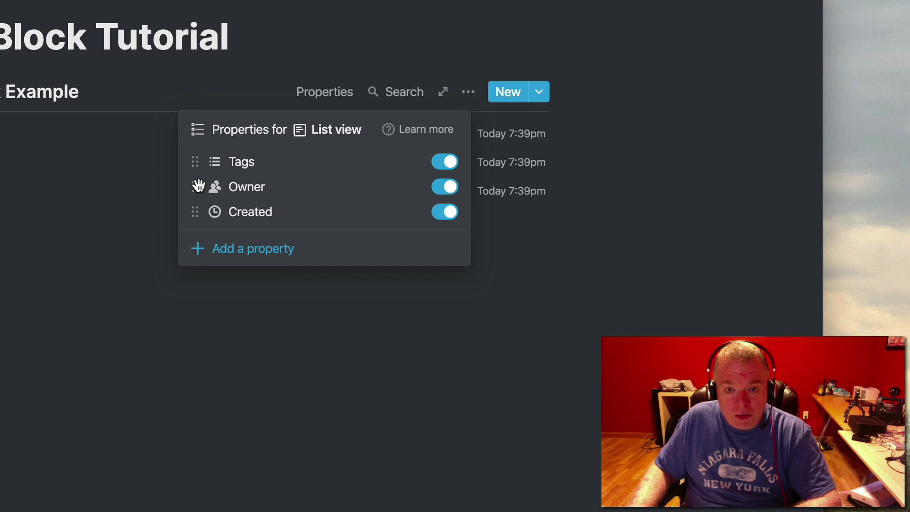
mouse_move(199, 161)
left_mouse_down()
mouse_move(197, 214)
mouse_move(196, 164)
left_mouse_up()
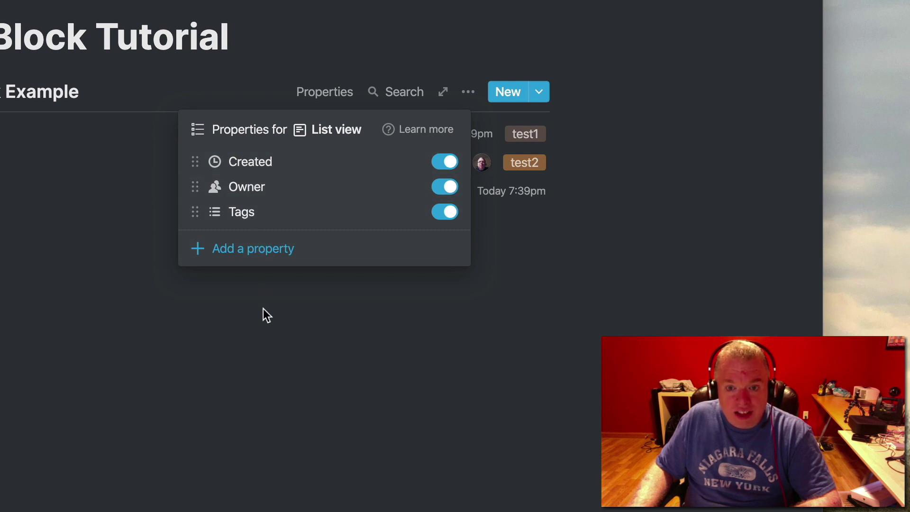
left_click(266, 324)
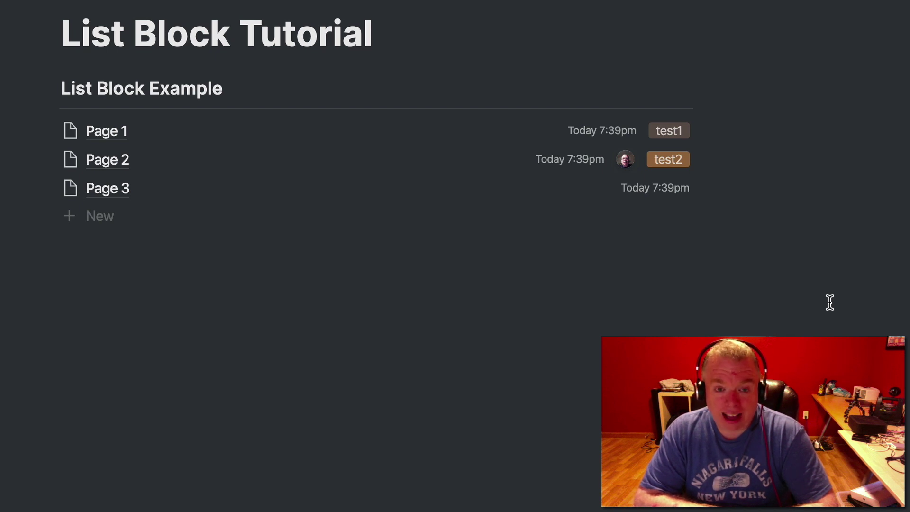
mouse_move(329, 84)
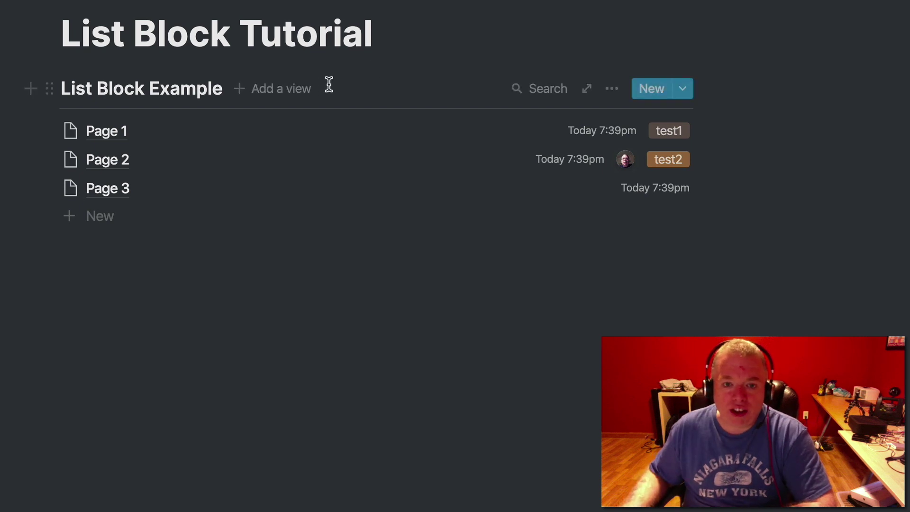
- Create a table view named 'TableView' and add a new column after Tags
left_click(295, 95)
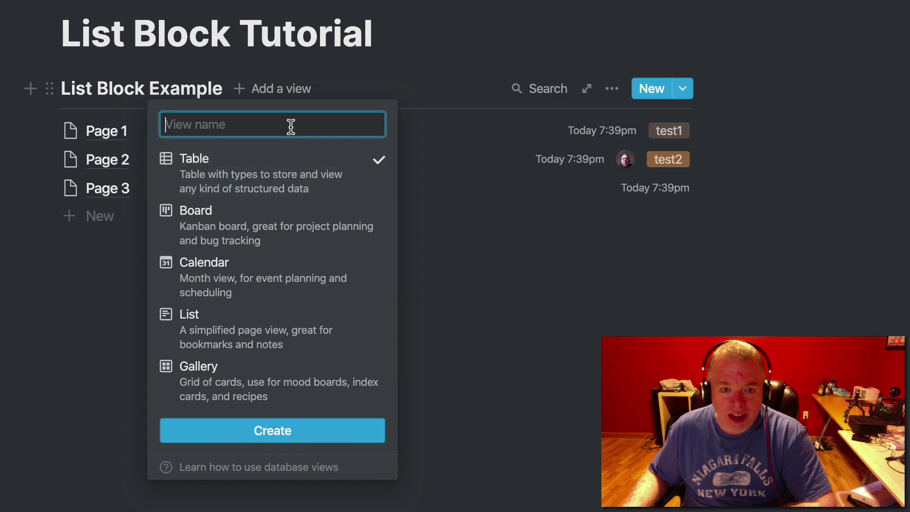
type("TableV")
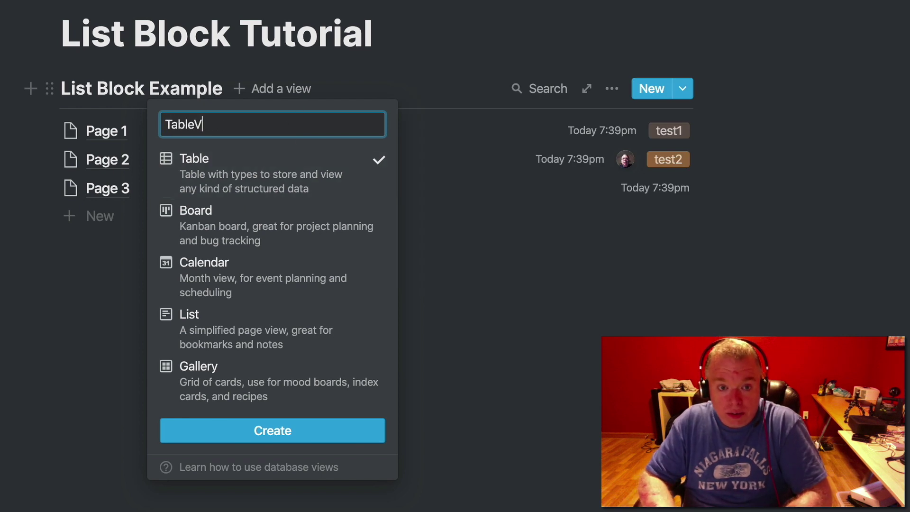
type("iew")
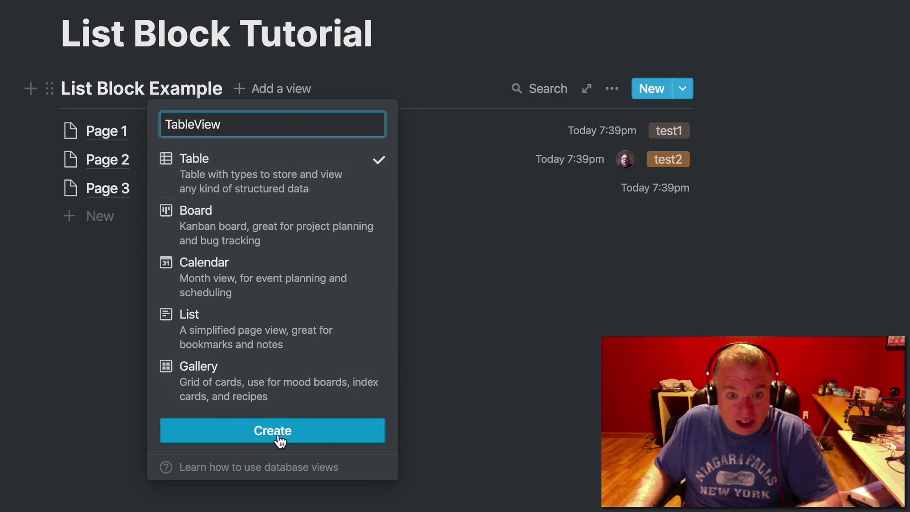
left_click(278, 436)
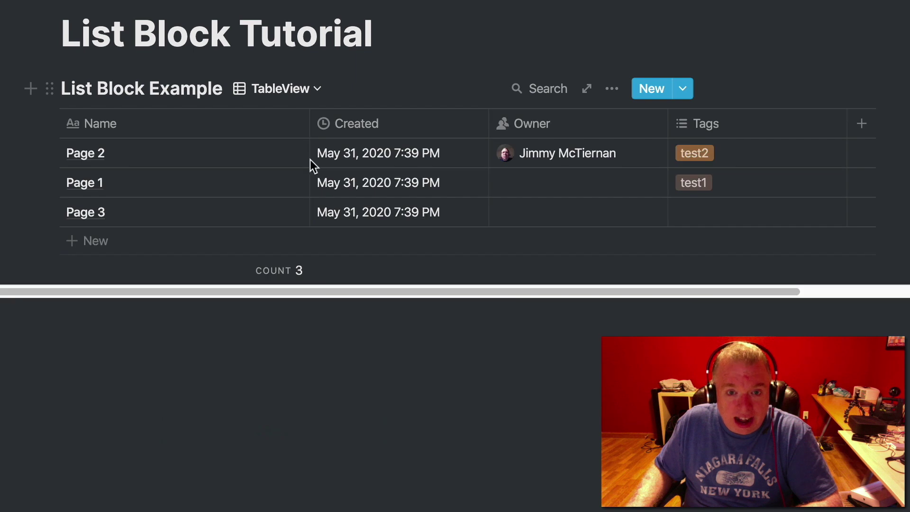
mouse_move(356, 153)
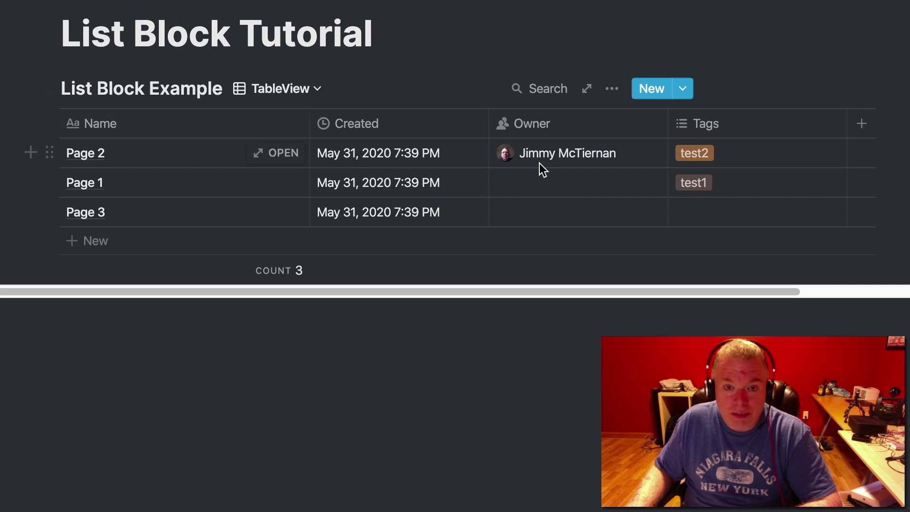
left_click(863, 128)
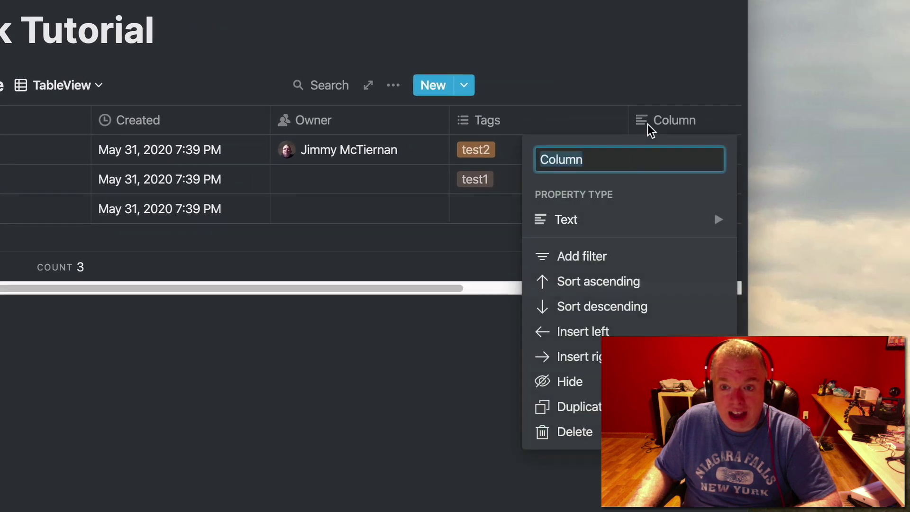
- Rename the new column to 'Link' and make it a URL property
key("BackSpace")
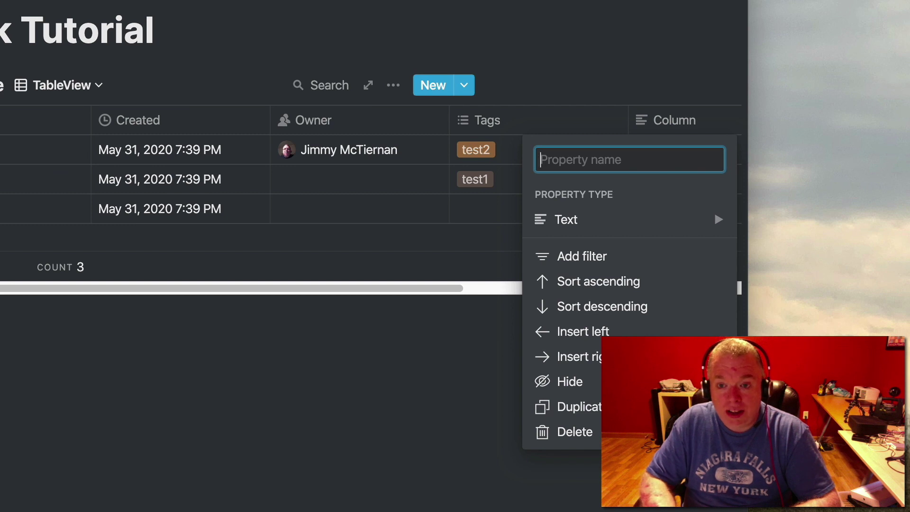
type("Link")
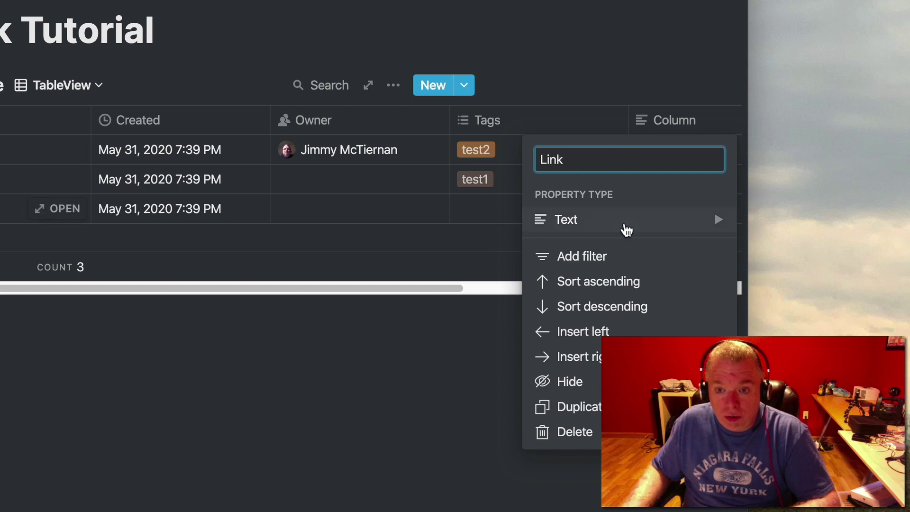
left_click(592, 217)
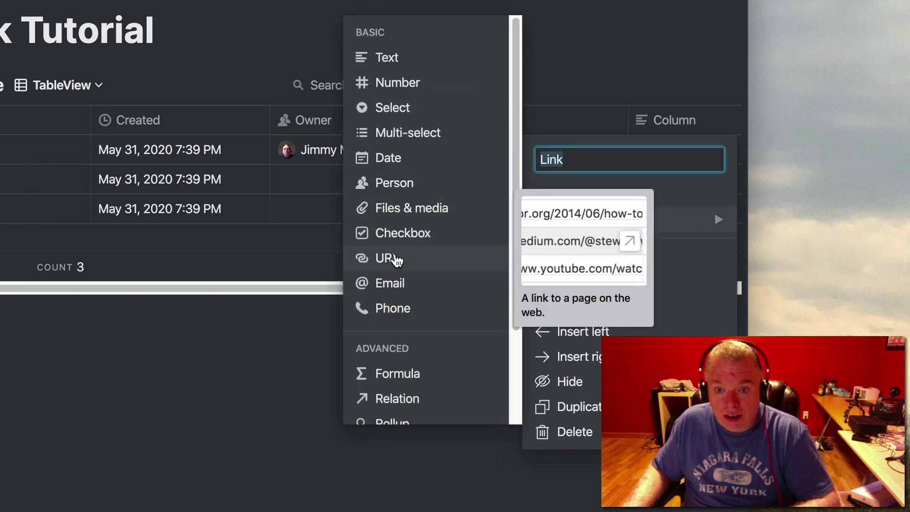
left_click(443, 262)
- Enter the theproductiveengineer web address in Page 2's Link cell
left_click(664, 151)
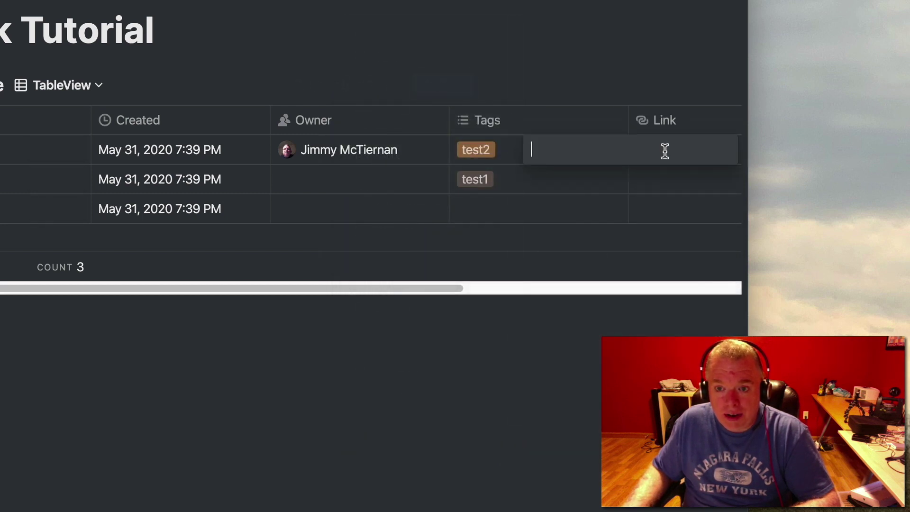
type("https:/")
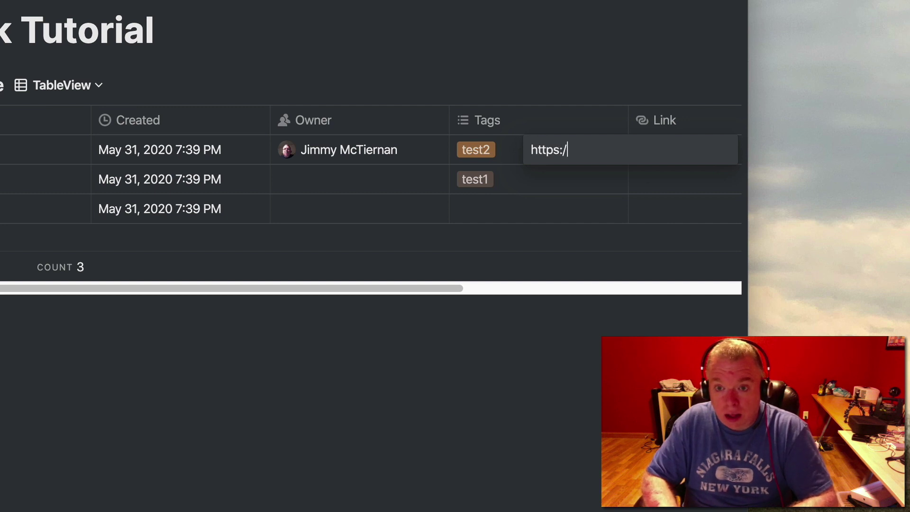
type("/")
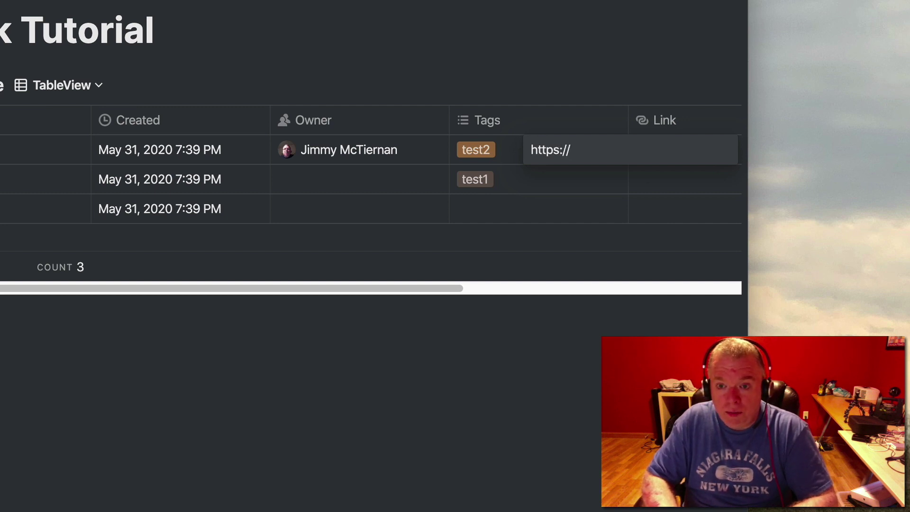
type("thepro")
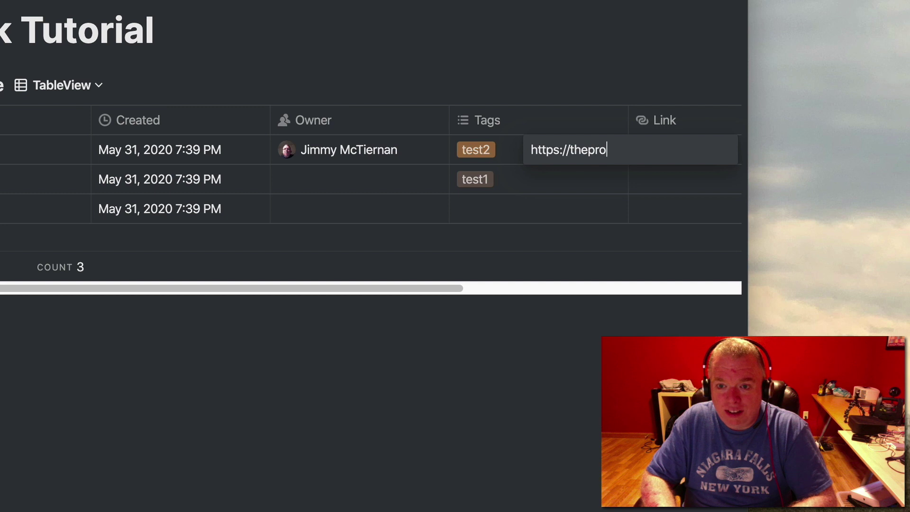
type("dc")
key("BackSpace")
key("BackSpace")
type("ucti")
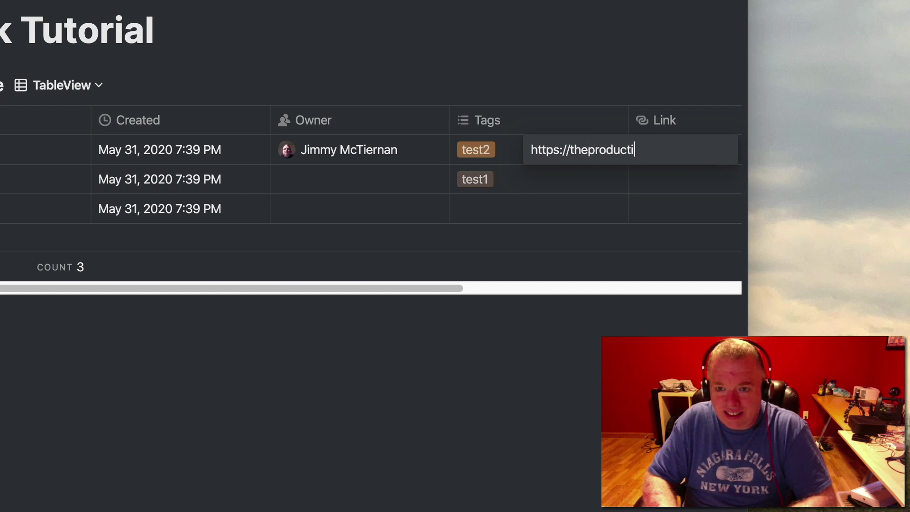
type("veengineer.")
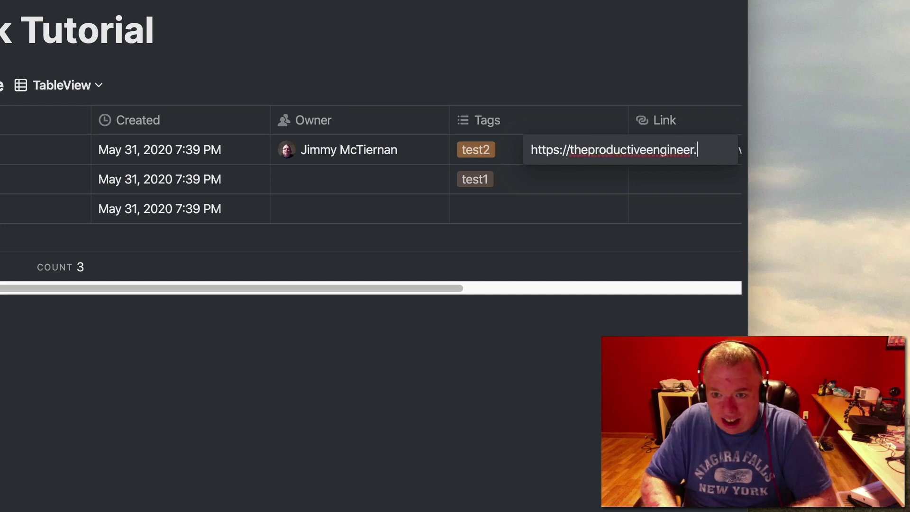
type("net")
key("Return")
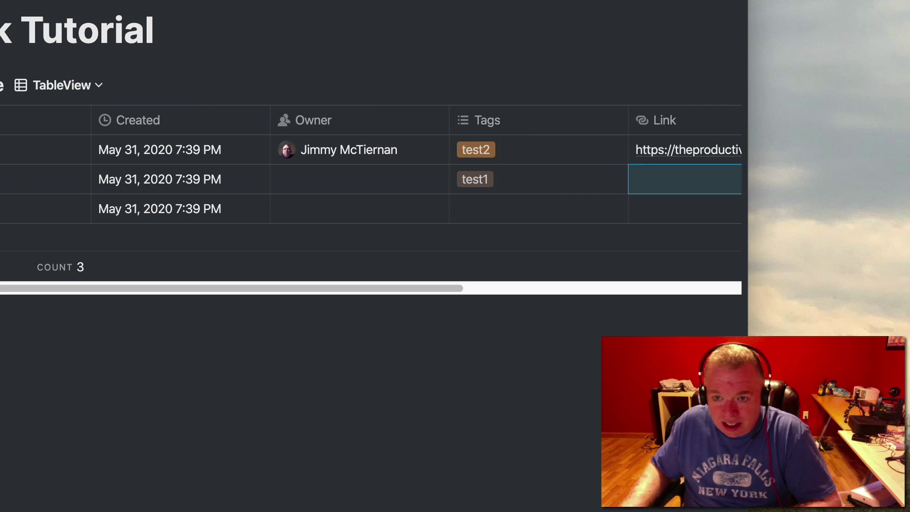
left_click(170, 385)
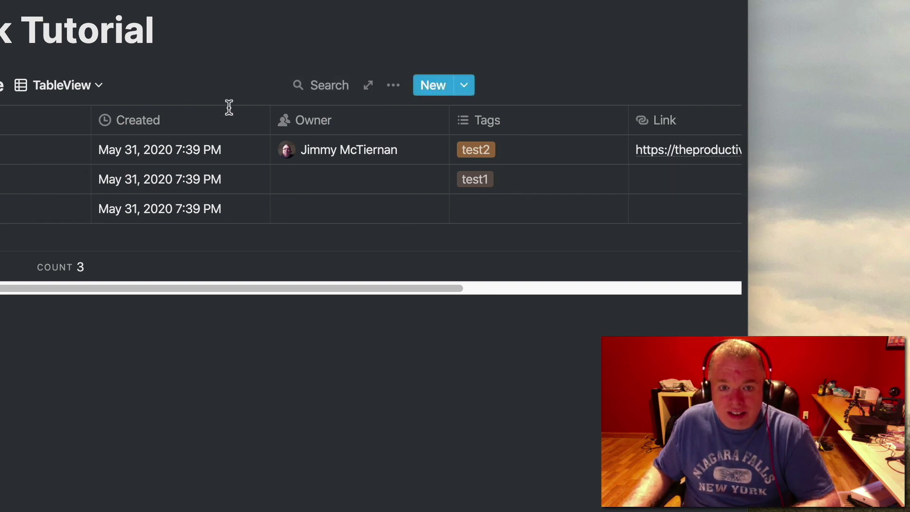
- Return the database to List view, showing the Link property and hiding Owner on its rows
left_click(305, 117)
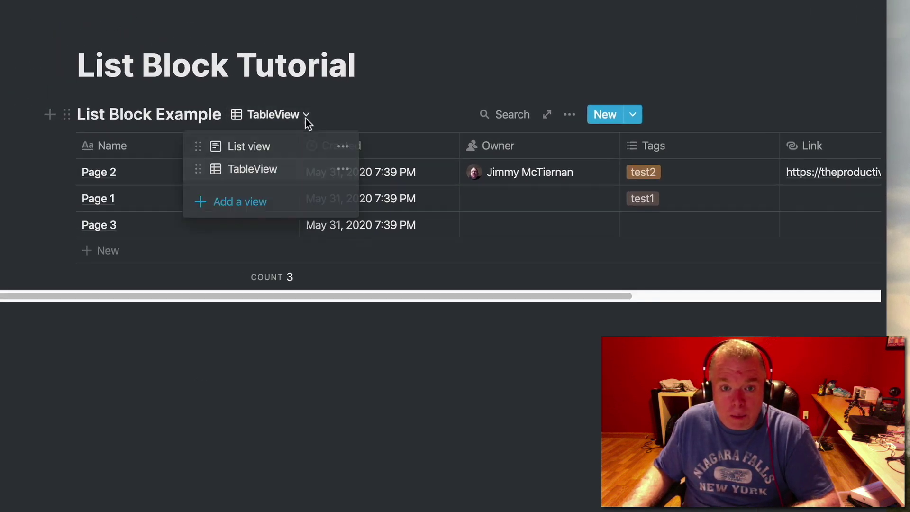
left_click(294, 150)
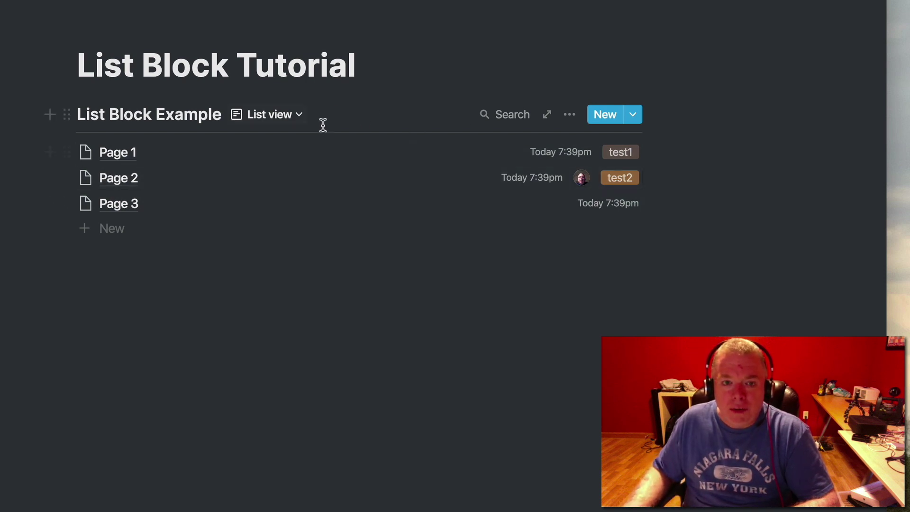
left_click(571, 114)
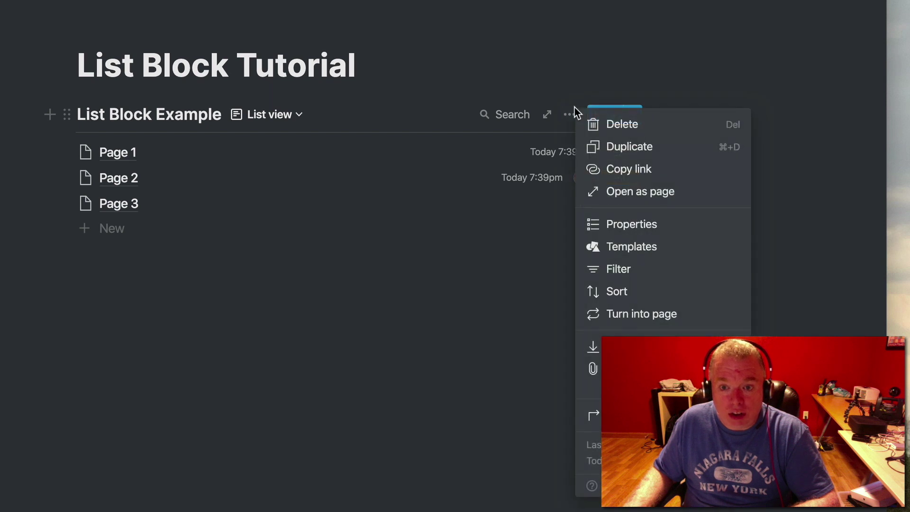
left_click(618, 223)
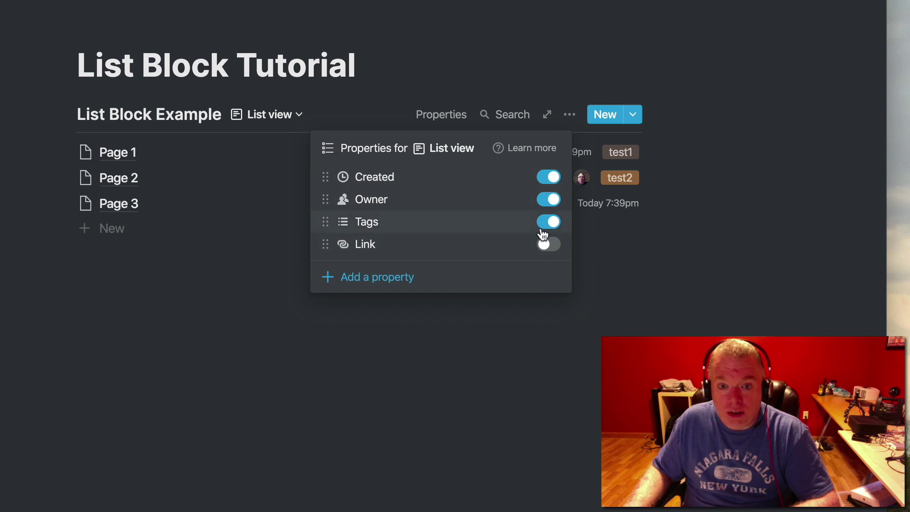
left_click(543, 246)
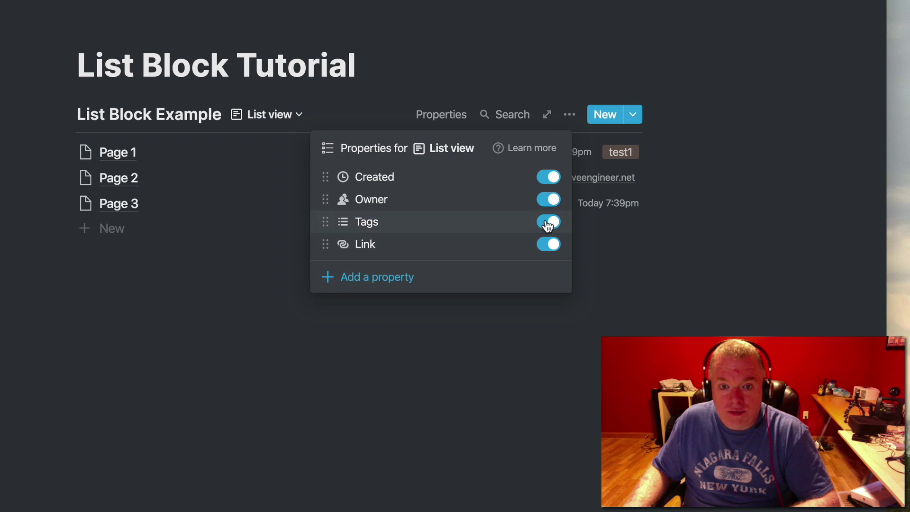
left_click(551, 200)
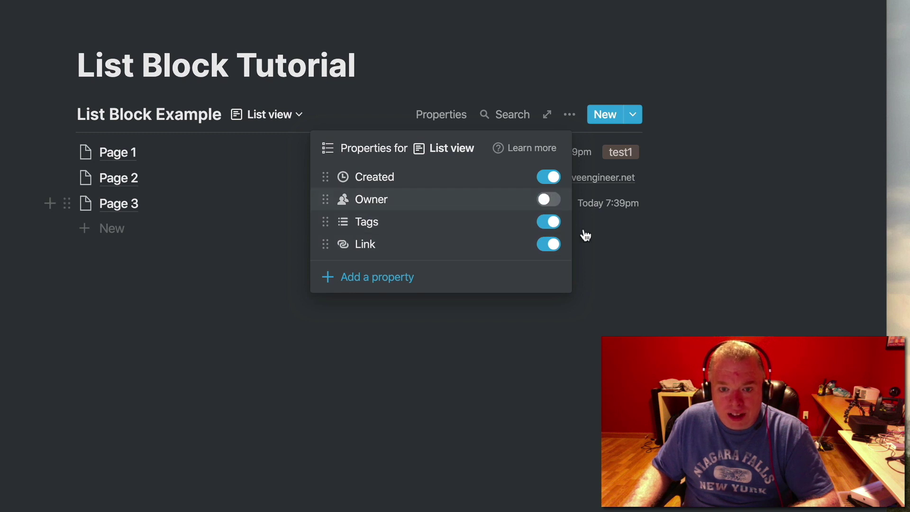
left_click(619, 281)
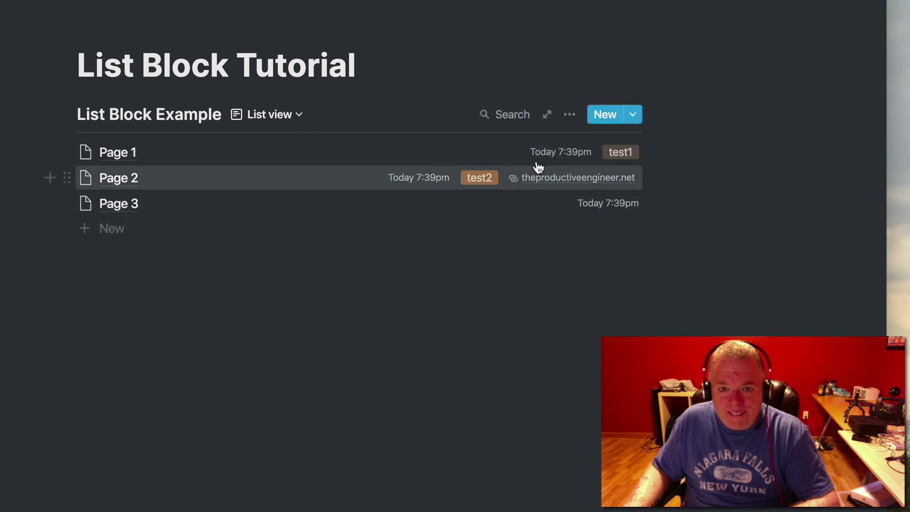